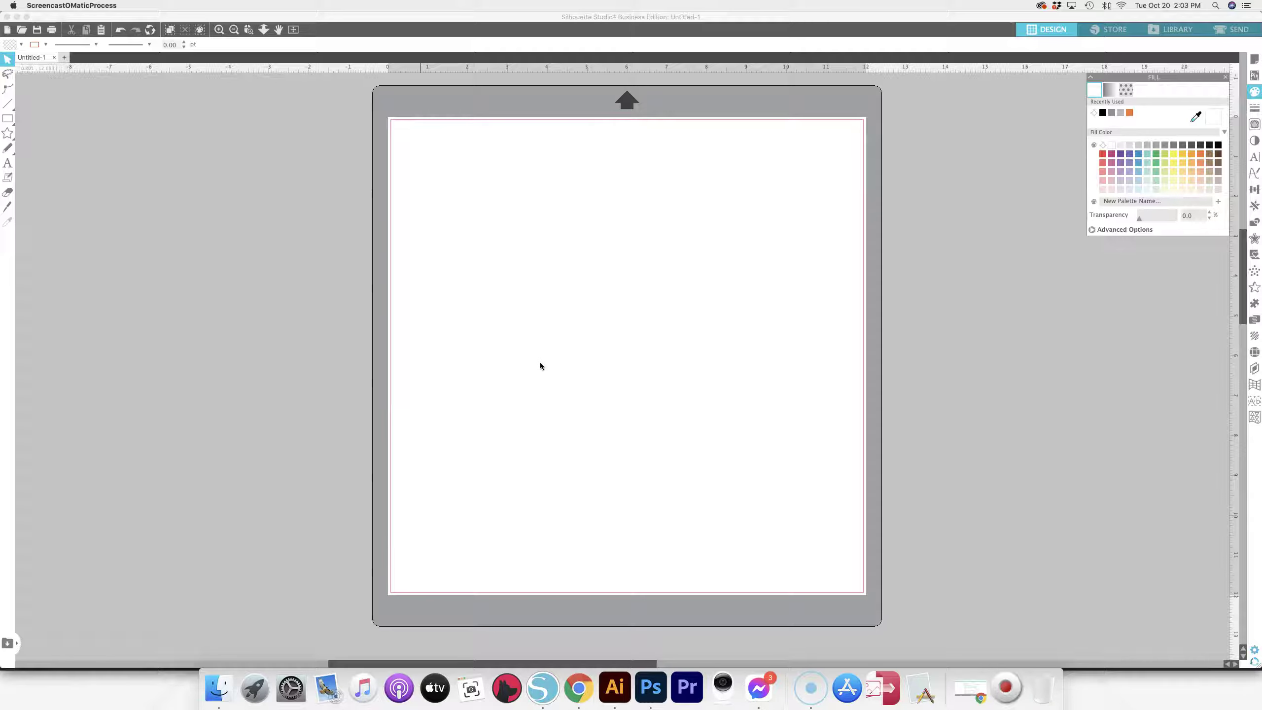
- Make Silhouette Studio the active window, showing its blank untitled design page
left_click(206, 335)
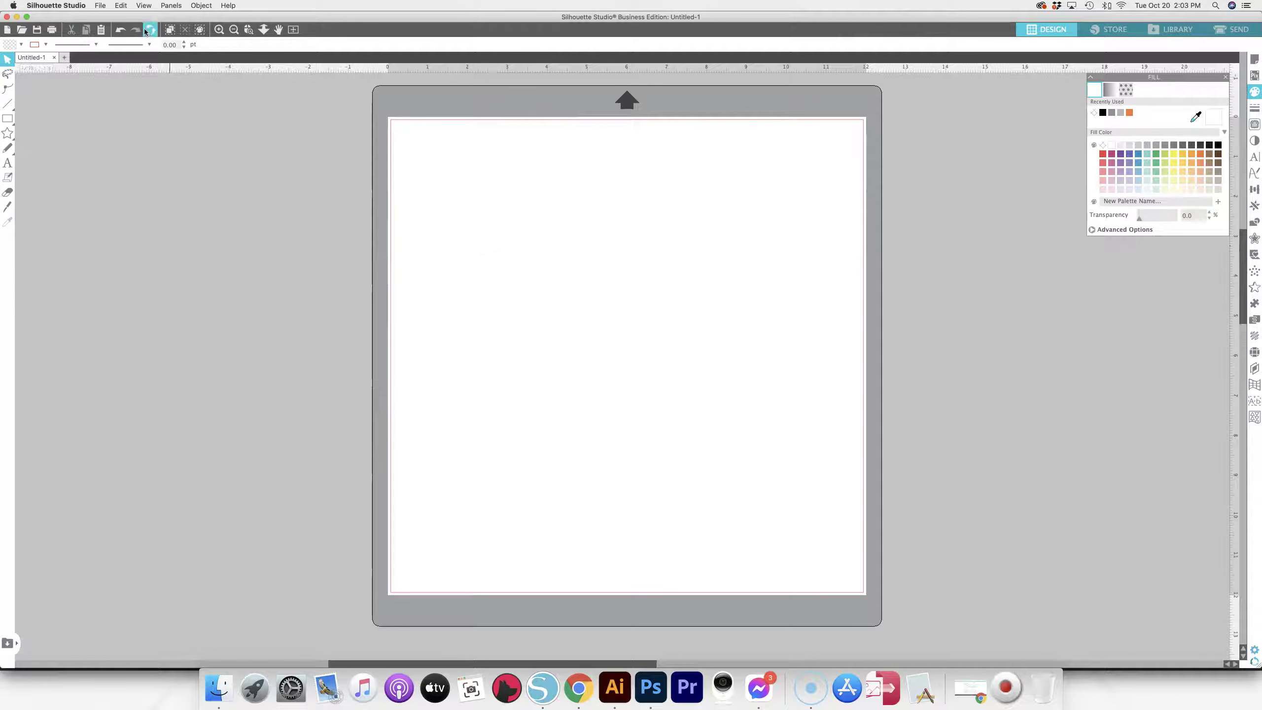
left_click(101, 5)
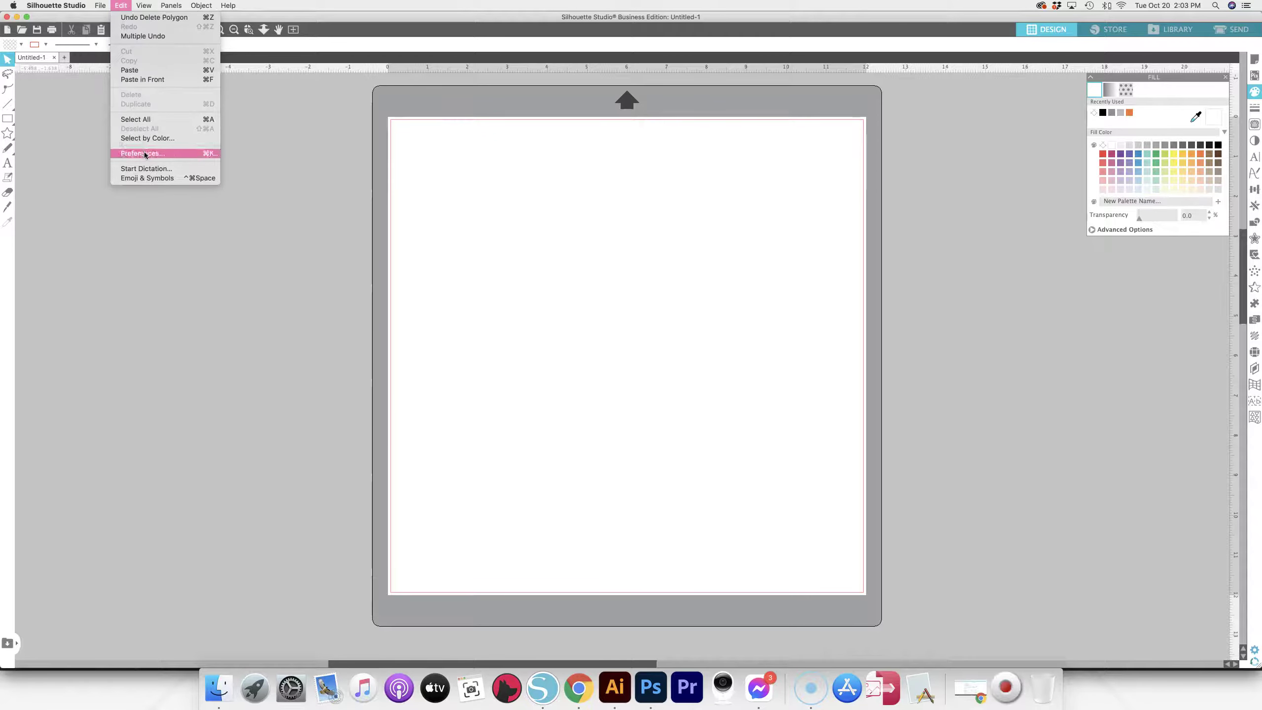
left_click(144, 153)
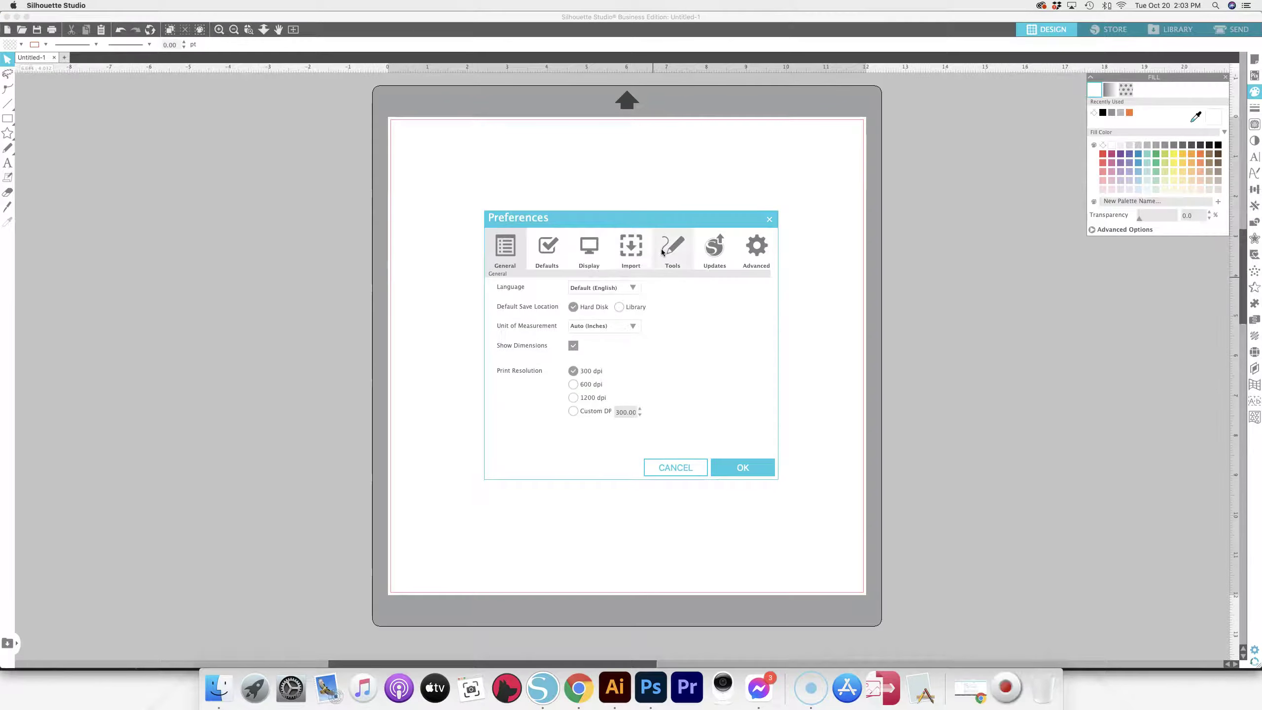
left_click(631, 251)
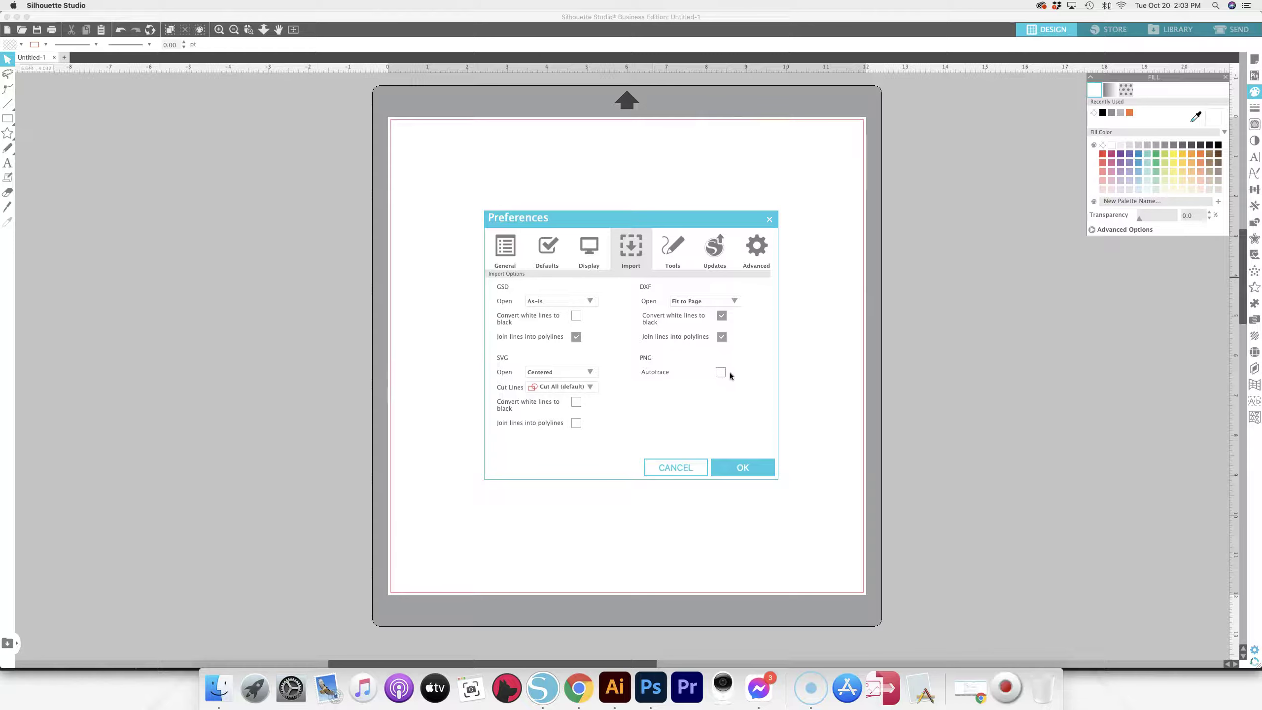
left_click(690, 469)
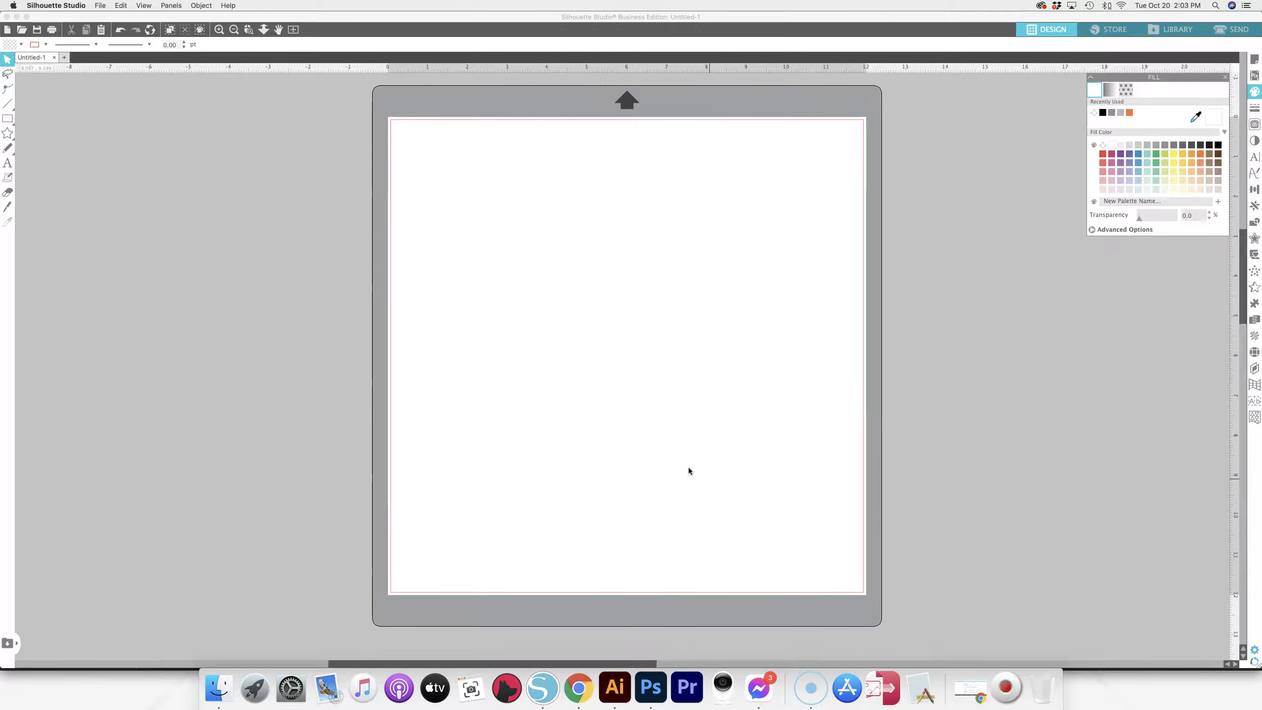
- Drag 'Paint Swash 1 - Rectangle - Red.png' from Finder onto the mat and move it down-right
left_click(217, 687)
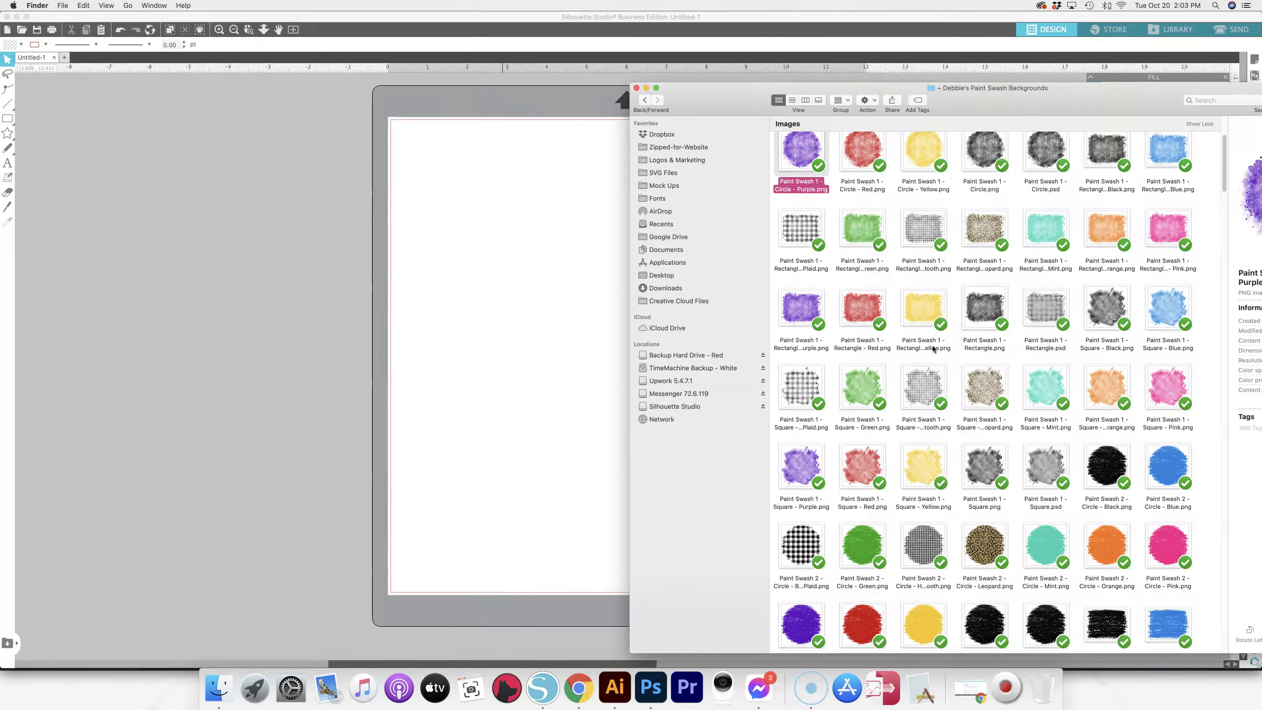
left_click(863, 309)
left_click_drag(865, 308, 493, 334)
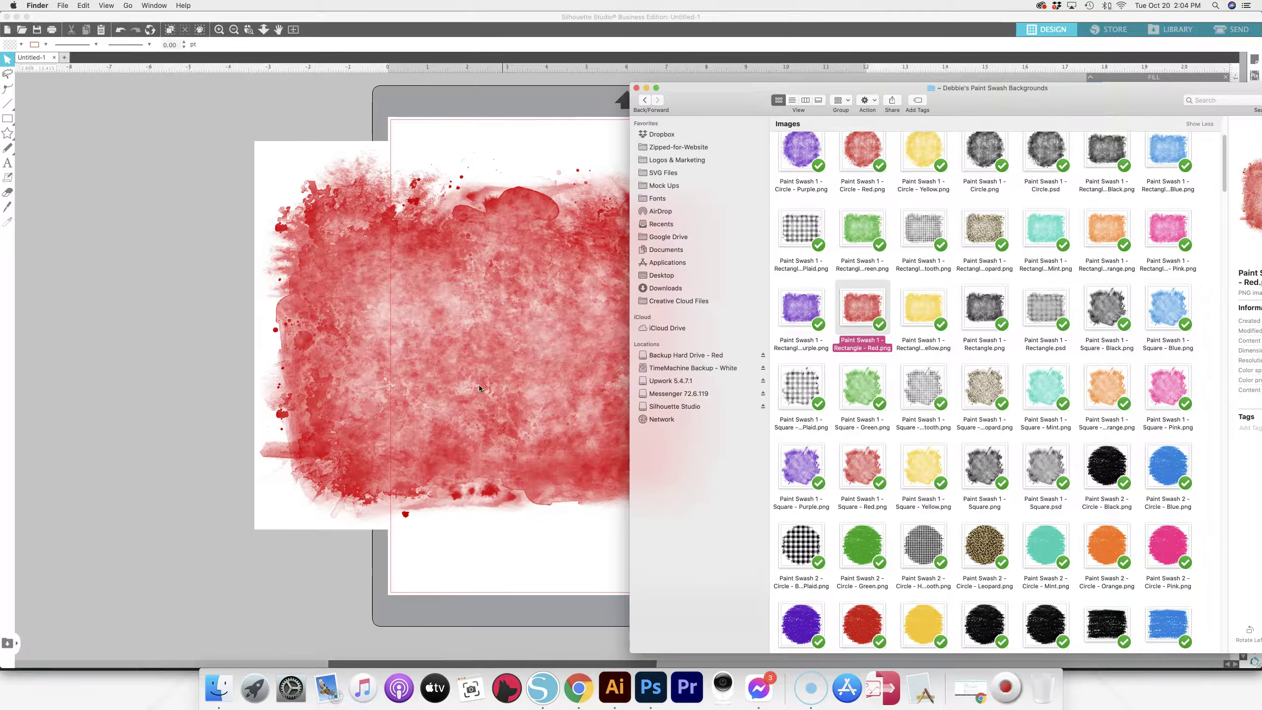
left_click(231, 254)
mouse_move(439, 287)
left_mouse_down()
mouse_move(517, 311)
mouse_move(592, 311)
left_mouse_up()
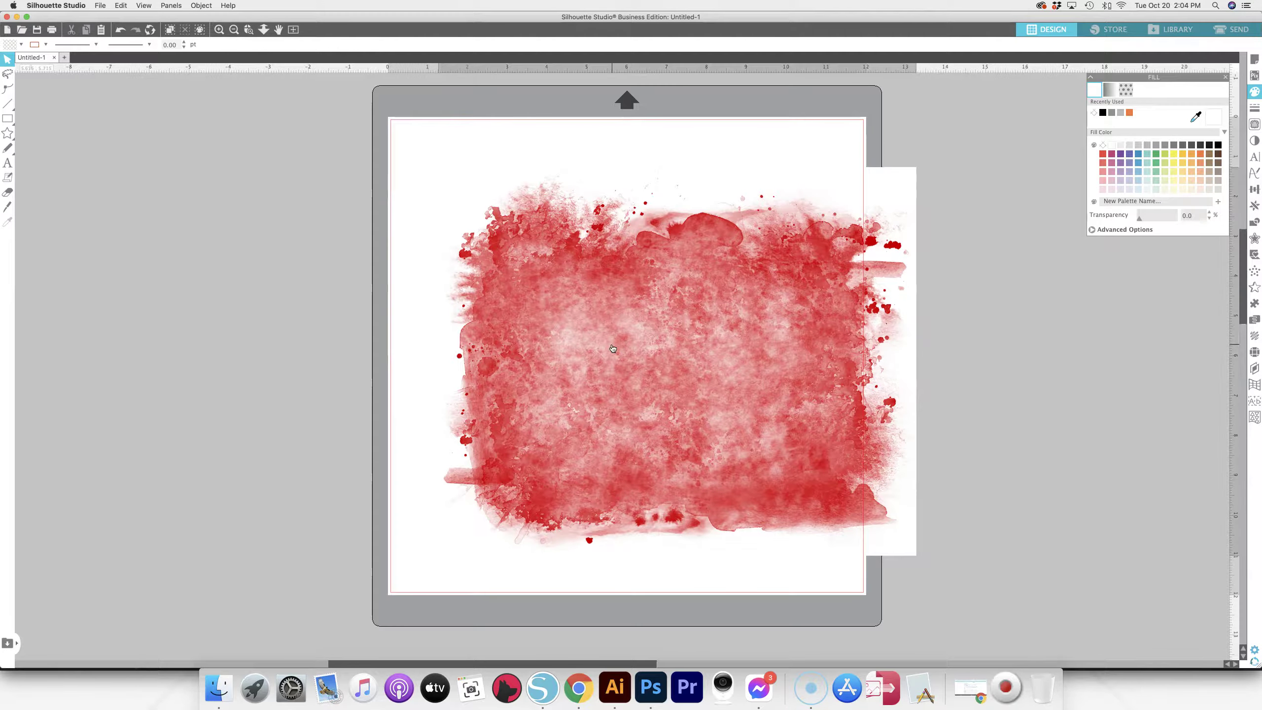
- Nudge the 12 x 9.747 inch red swash slightly right, deselect it, then reselect it
mouse_move(613, 343)
left_mouse_down()
mouse_move(643, 341)
mouse_move(649, 318)
left_mouse_up()
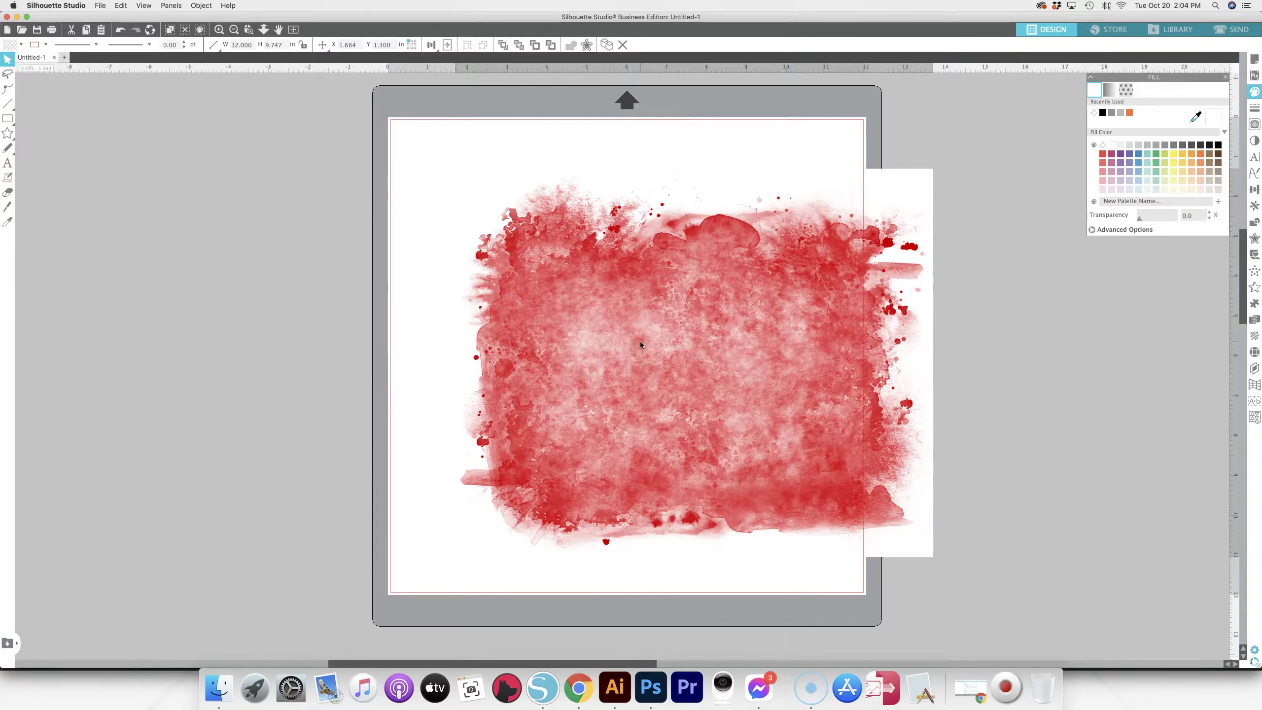
key("Escape")
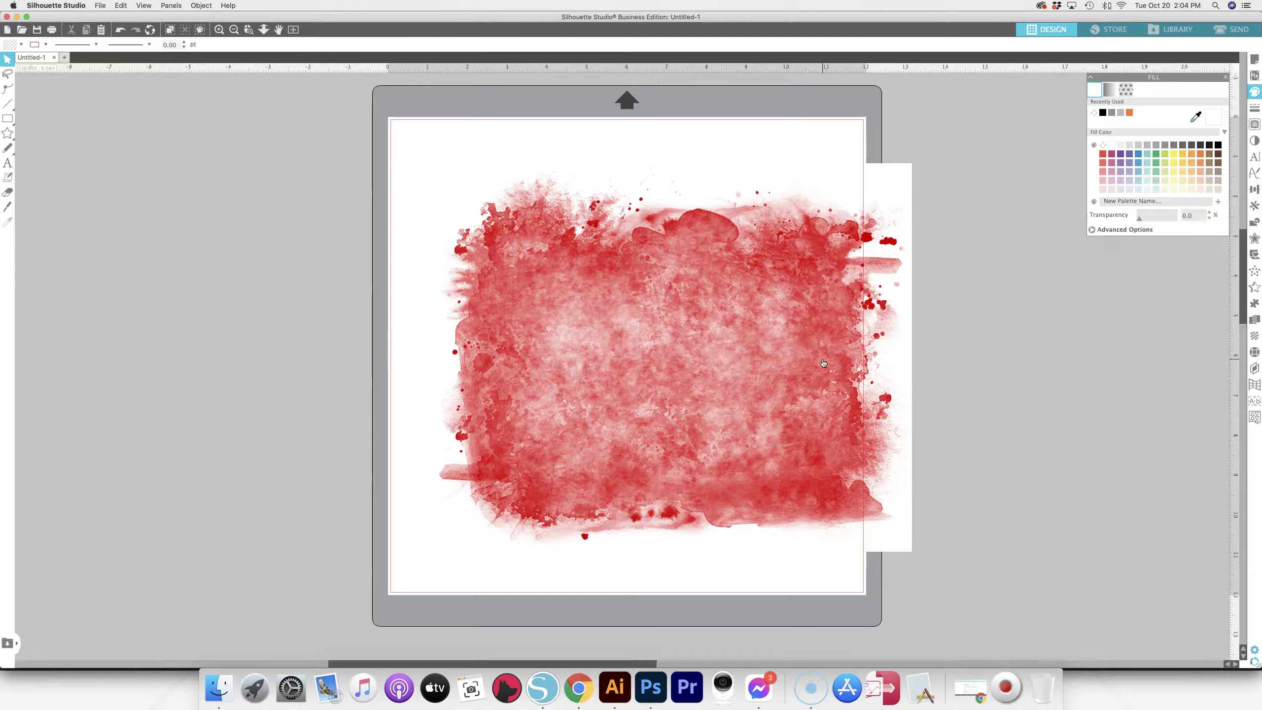
left_click(721, 350)
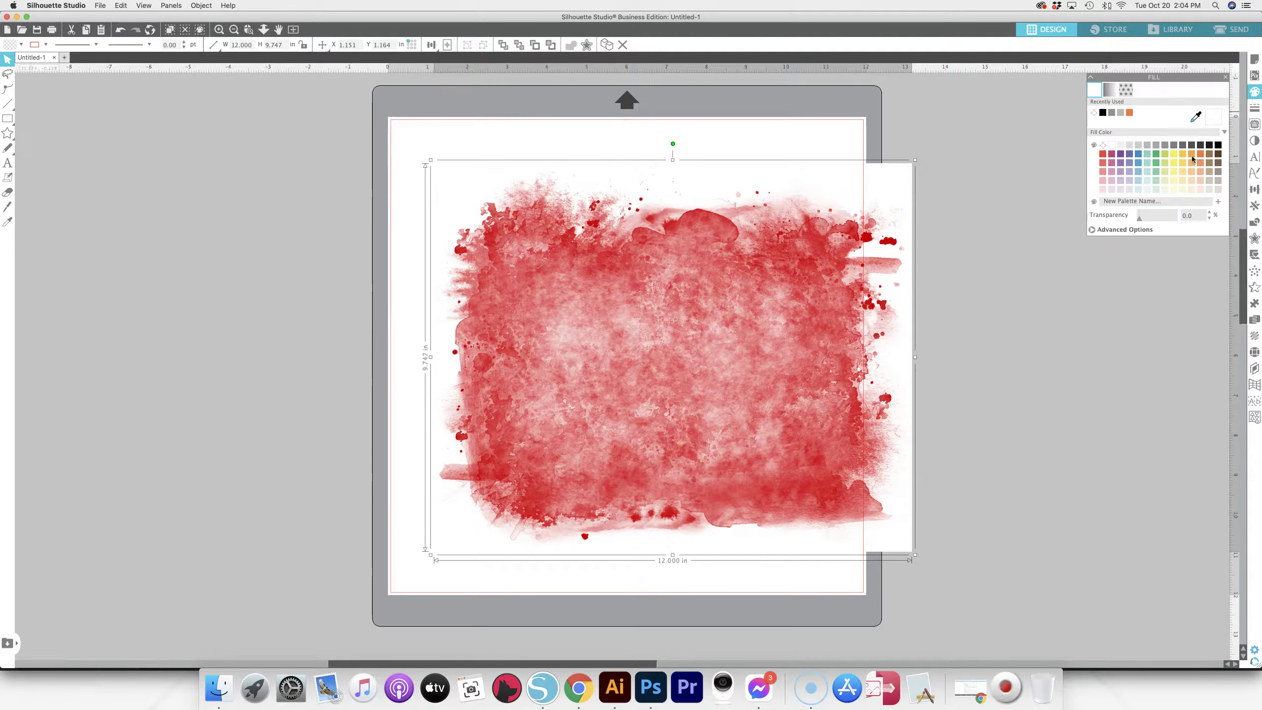
left_click_drag(1139, 219, 1162, 221)
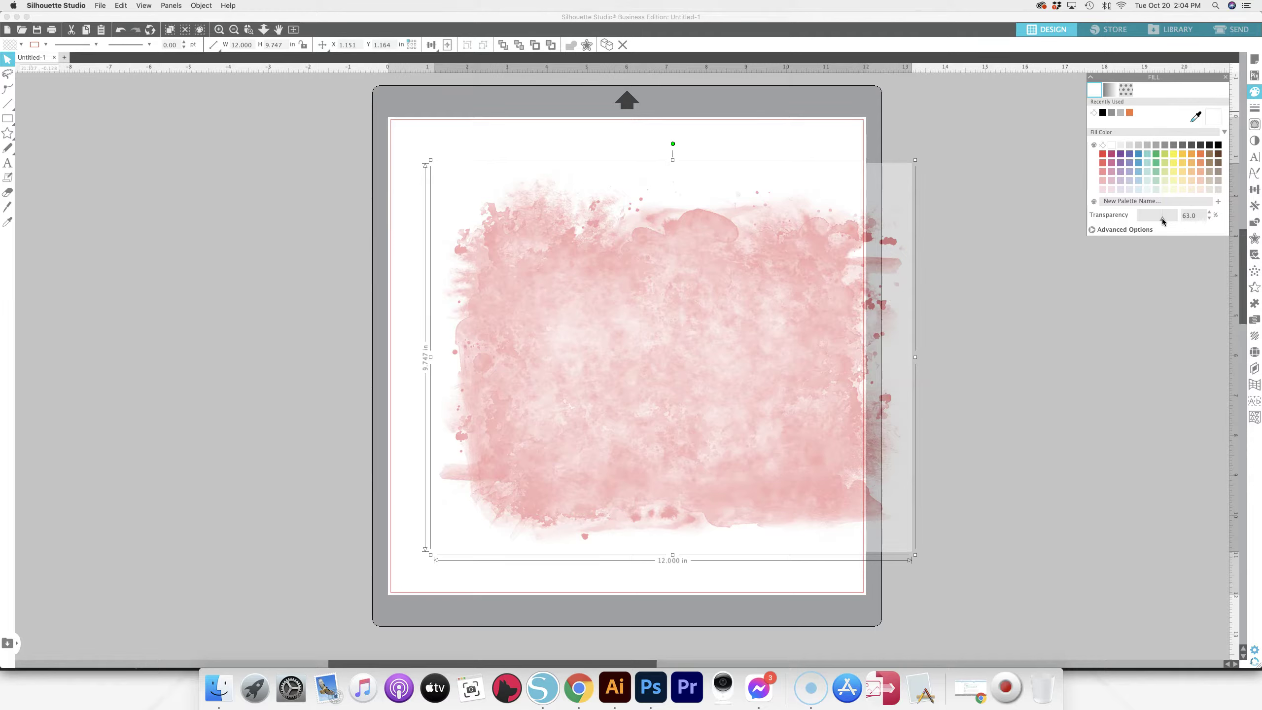
left_click_drag(1157, 217, 1133, 219)
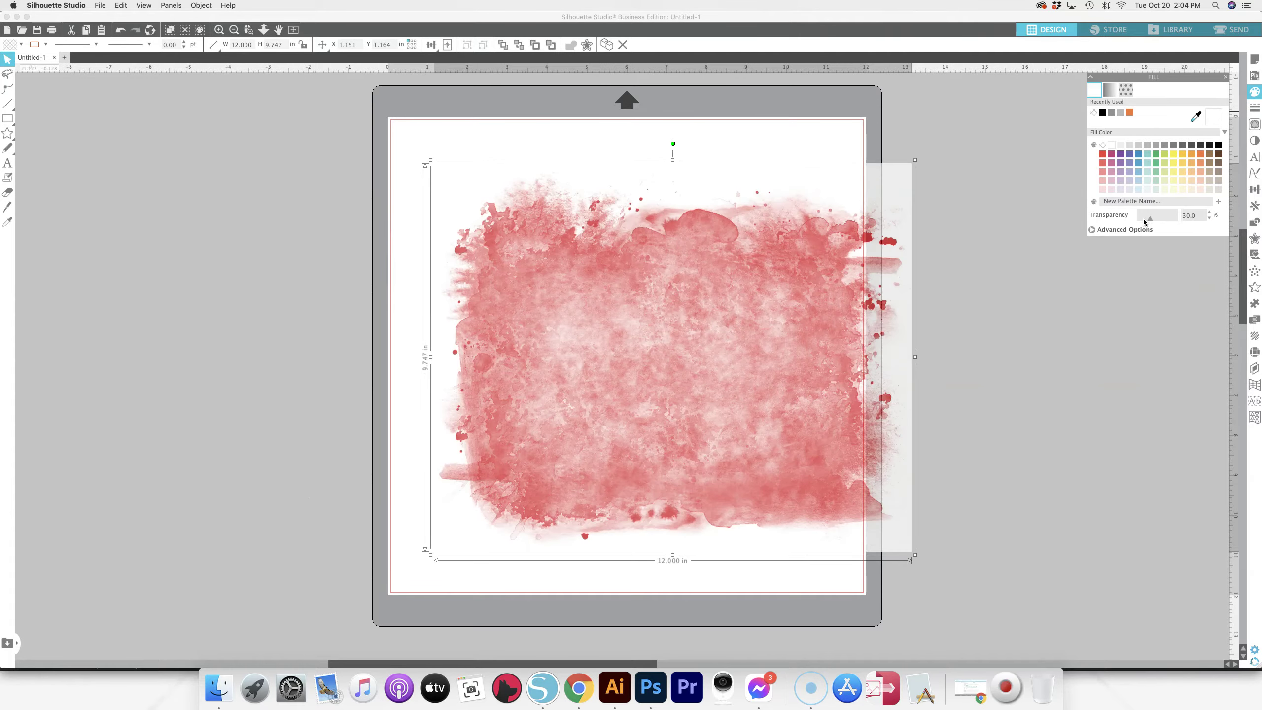